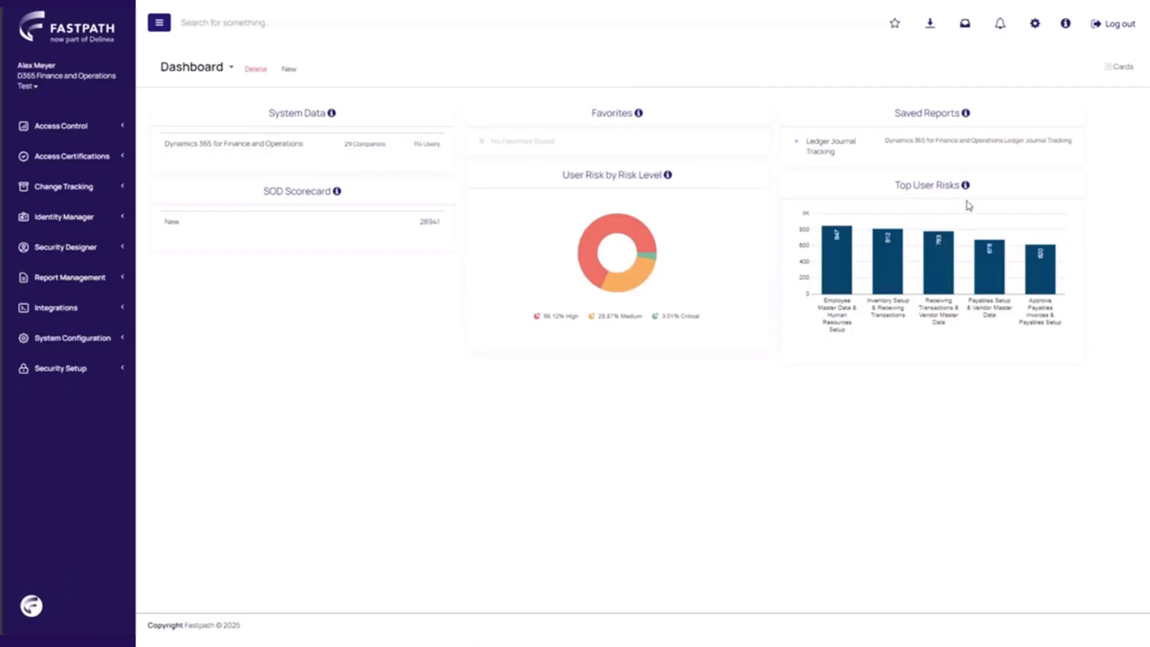
- Expand Access Control in the sidebar to list its reports
click(96, 127)
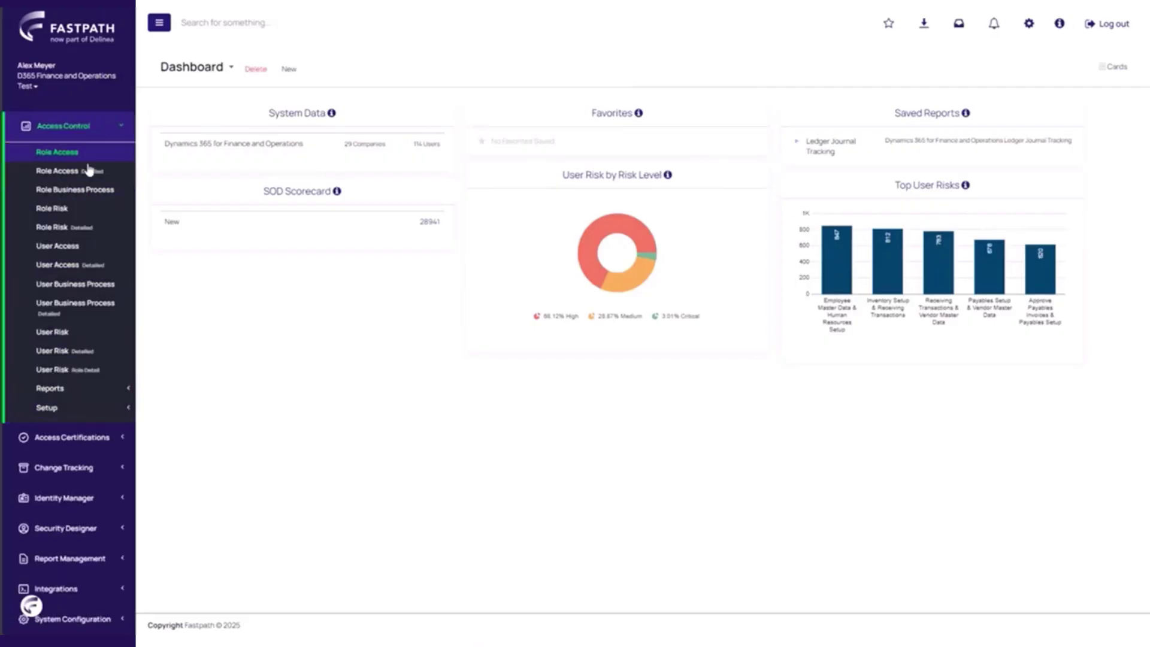
- Run the User Access report for company dat, the chosen user and Menu Item Display objects
click(61, 247)
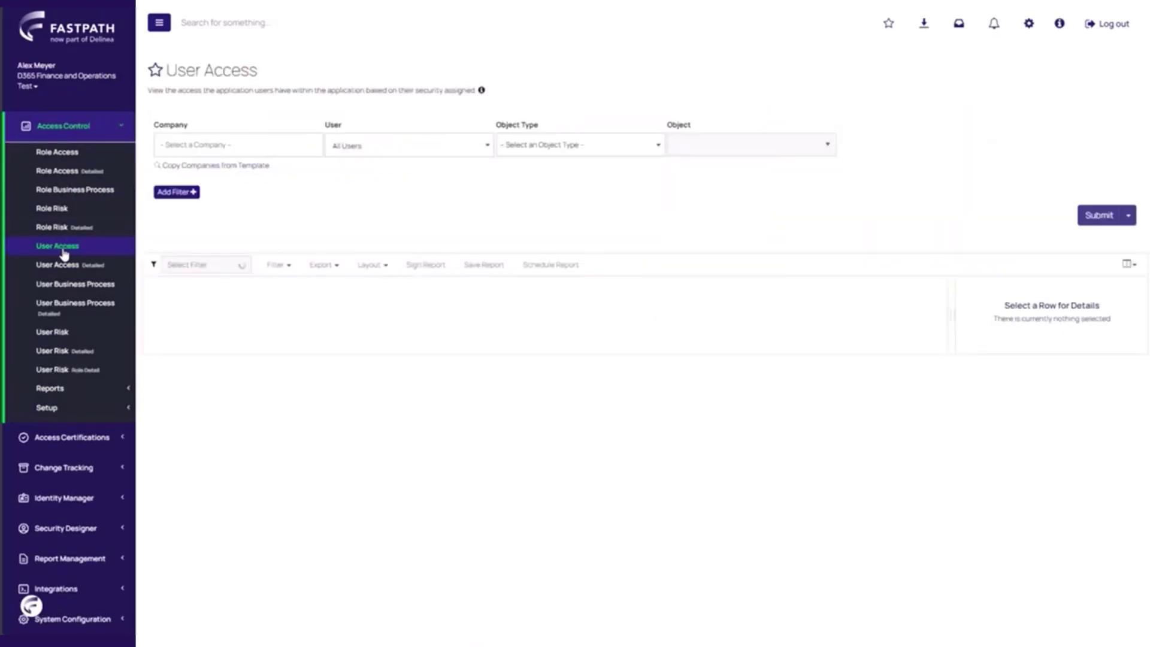
click(256, 144)
text(dat)
click(249, 164)
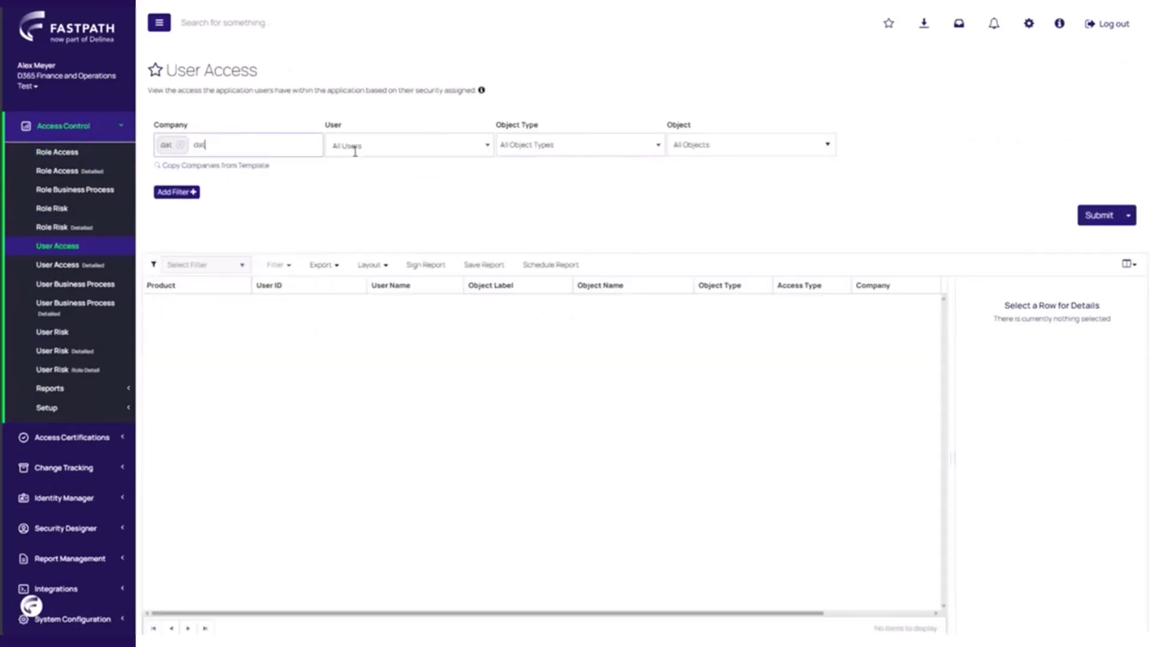
click(355, 150)
text(matt)
click(362, 168)
click(531, 152)
click(585, 227)
click(1081, 220)
- Filter Object Name to tmsinvoicetable and show the roles granting that row
click(627, 306)
text(tms)
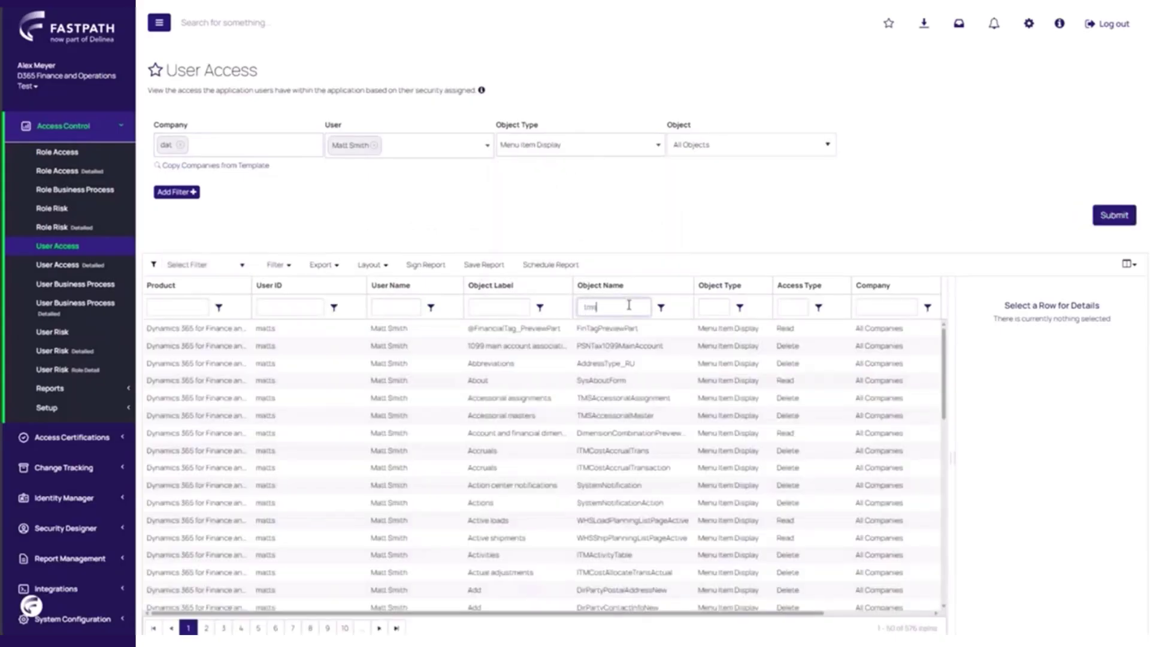
text(invoicetable)
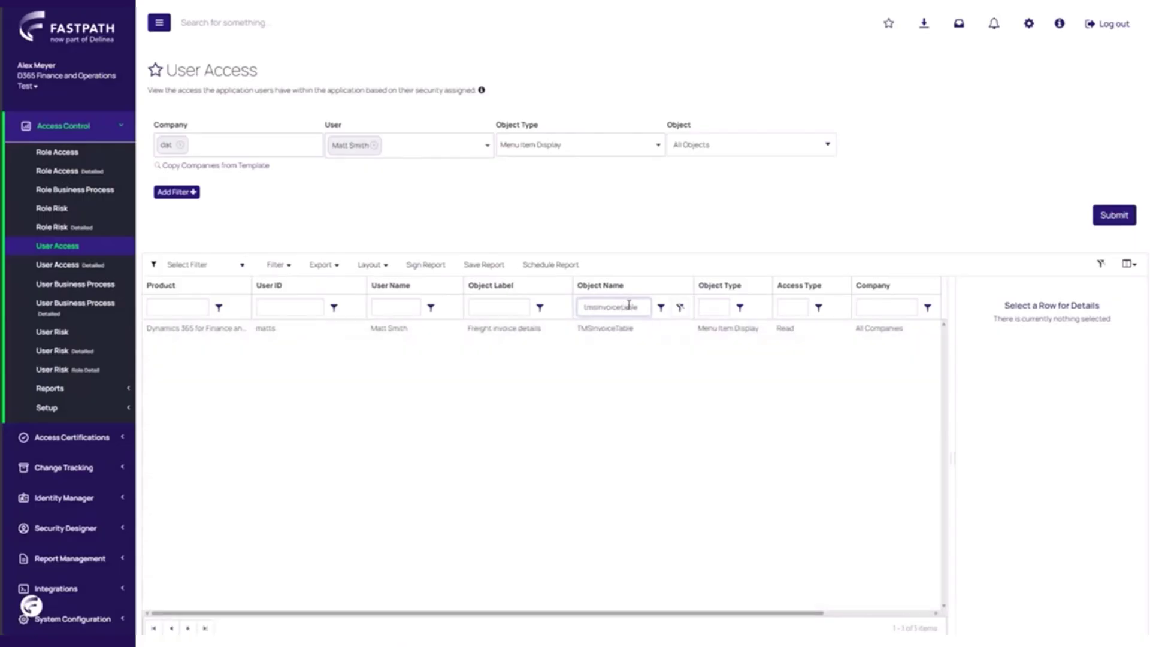
click(557, 331)
drag(952, 332, 597, 329)
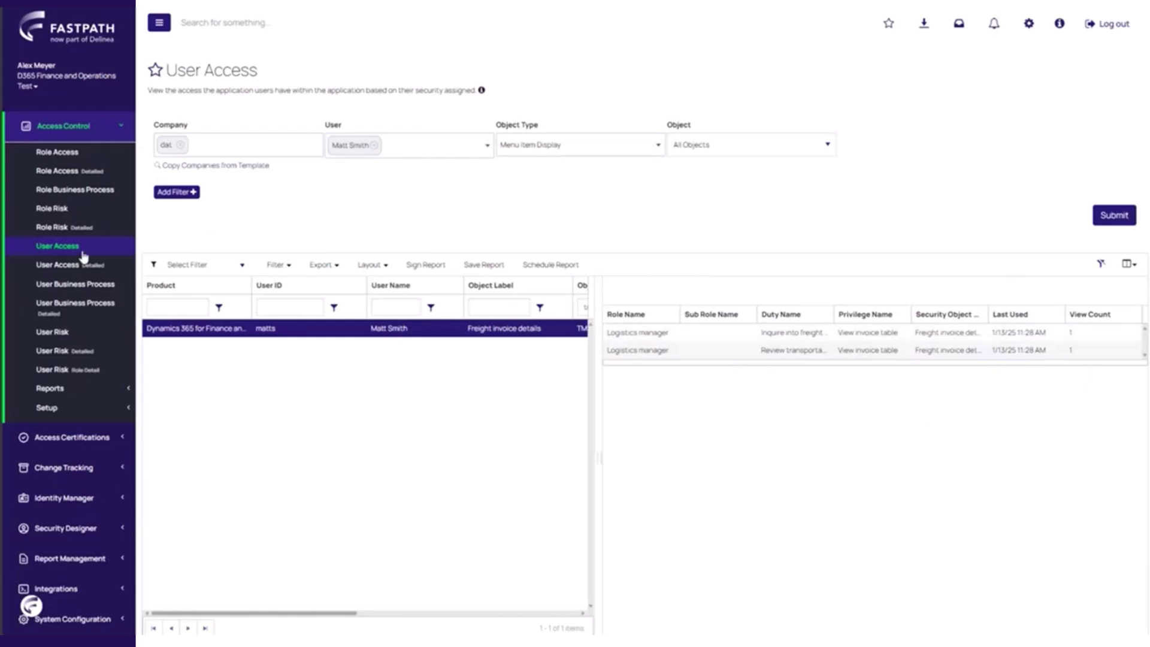
click(63, 266)
- Run User Access Detailed for company dat, the chosen user and Menu Item Display objects
click(244, 144)
text(dat)
click(384, 144)
text(matt)
click(378, 165)
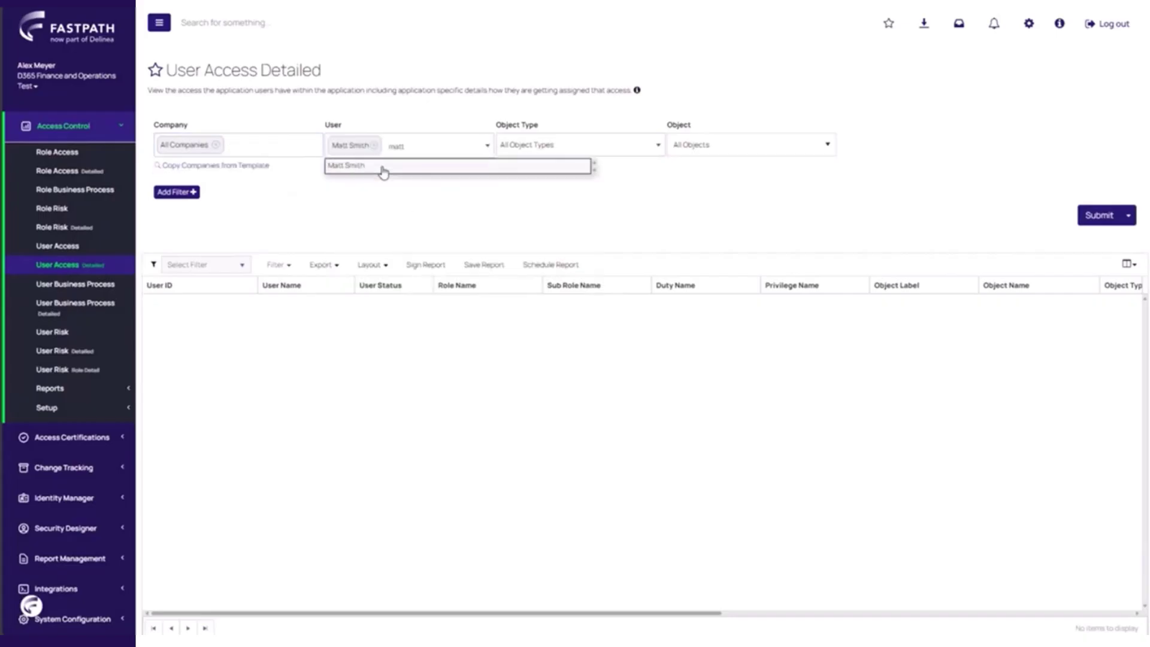
click(568, 149)
click(559, 231)
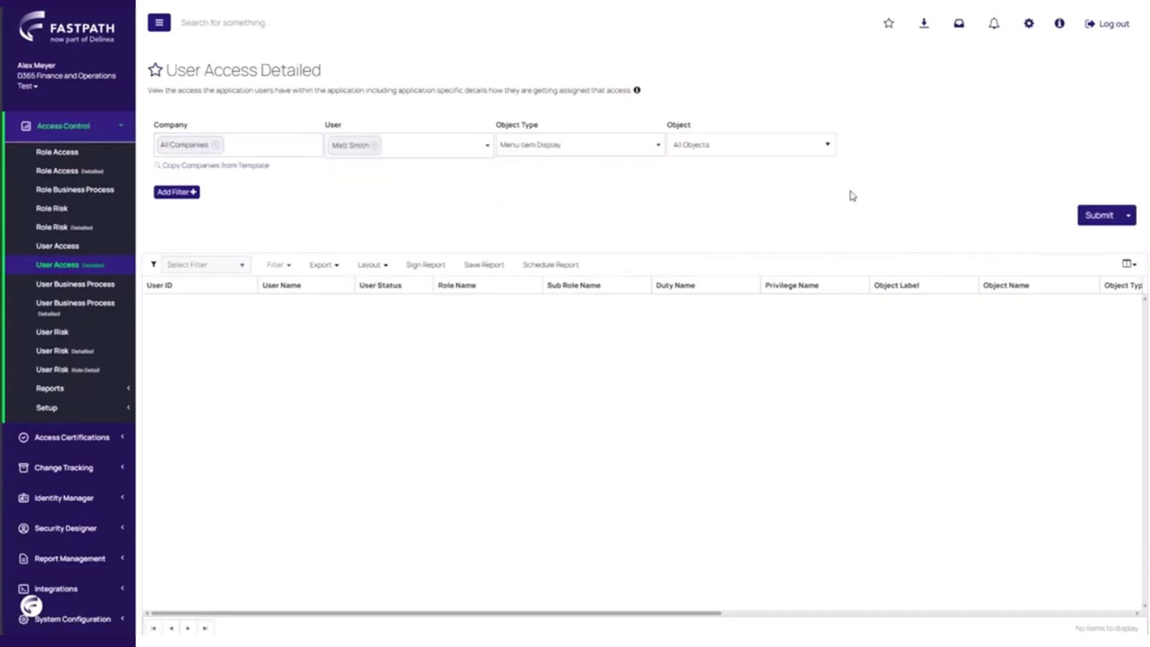
click(1091, 216)
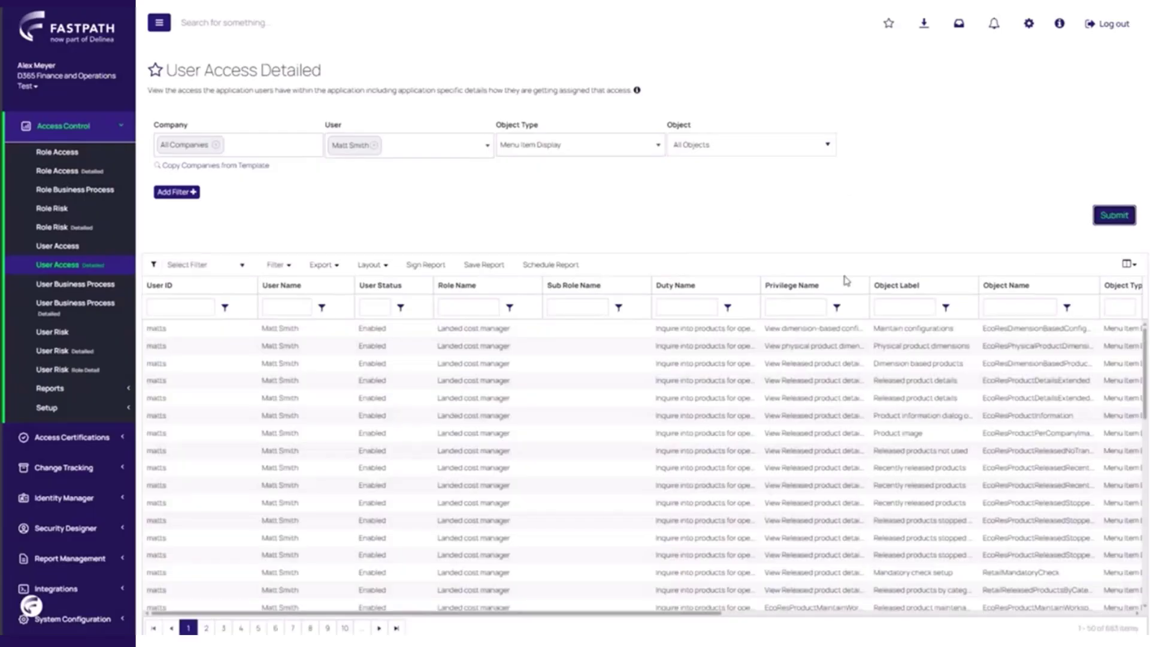
- Filter Object Name to 'tminvoicetable' and review the two TMSInvoiceTable rows across all columns
click(1001, 307)
text(tminvoicetable)
key(Return)
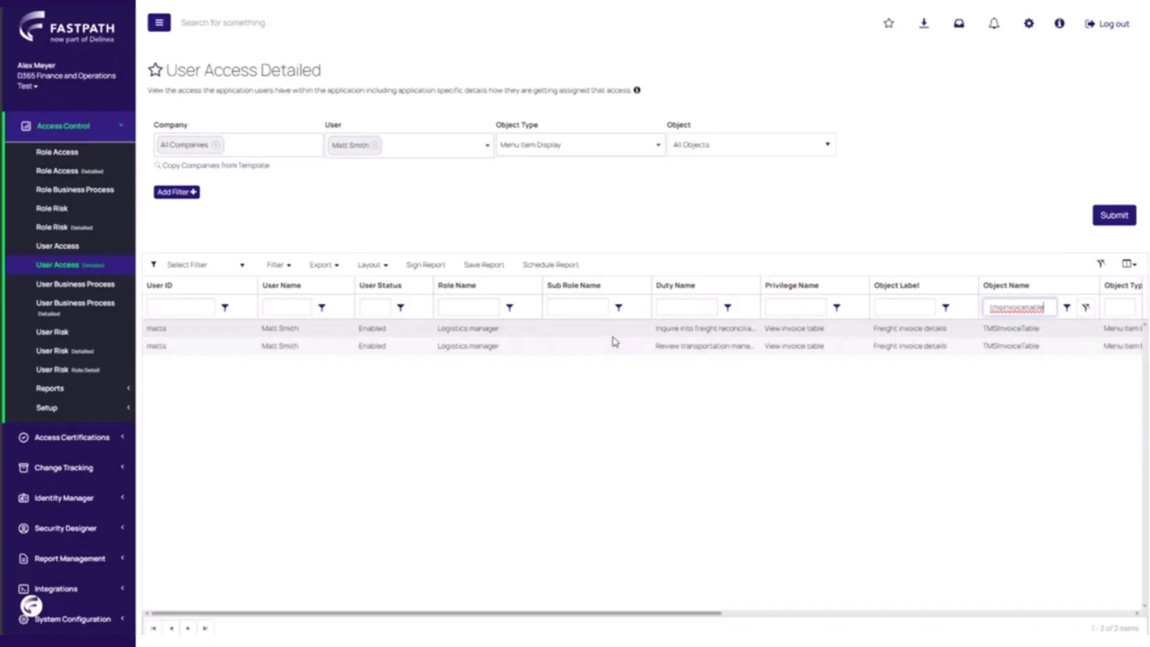
click(613, 337)
drag(600, 614, 1102, 616)
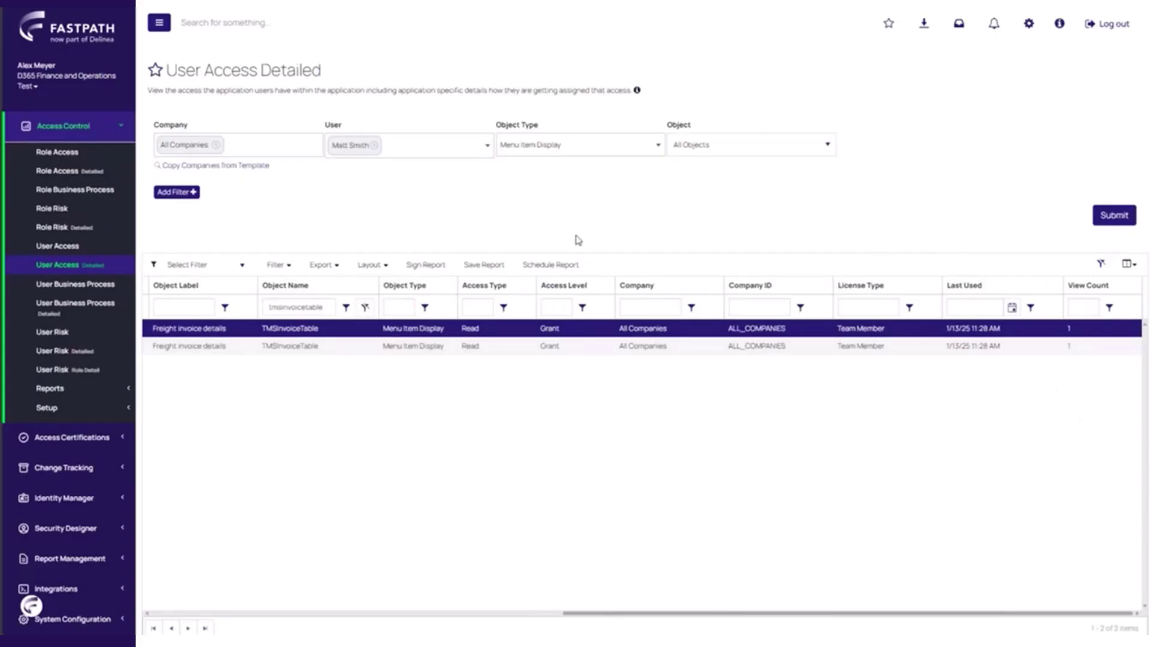
- Run the User Risk report for company dat and the chosen user
click(66, 338)
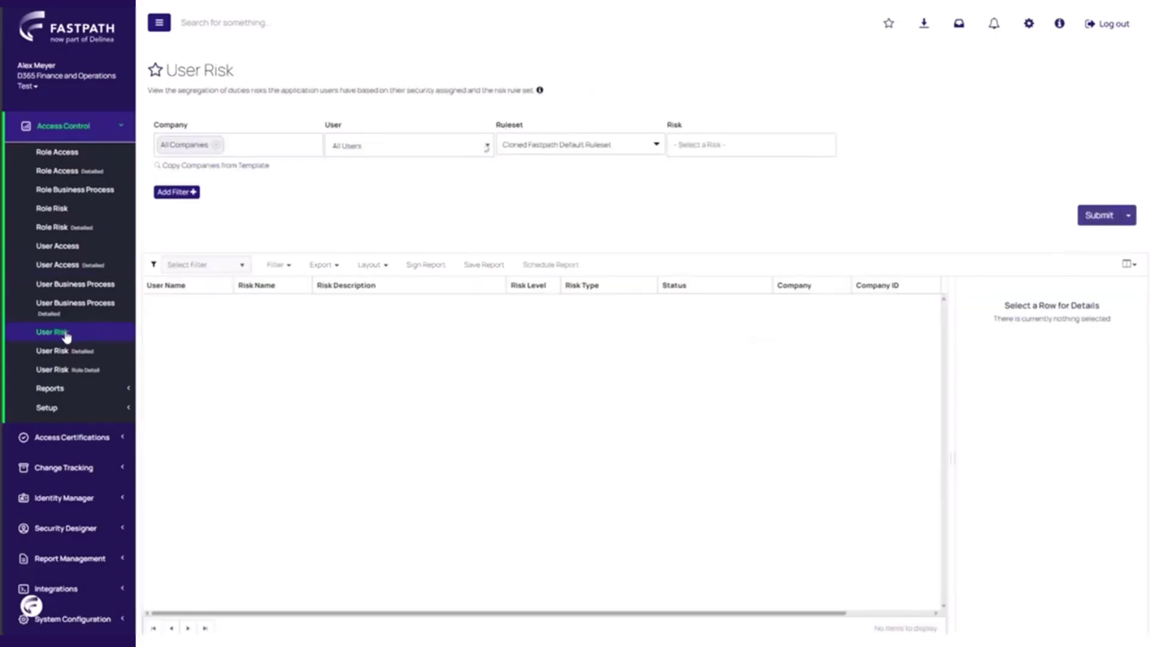
click(263, 148)
text(dat)
click(264, 161)
click(392, 150)
text(zac)
click(365, 165)
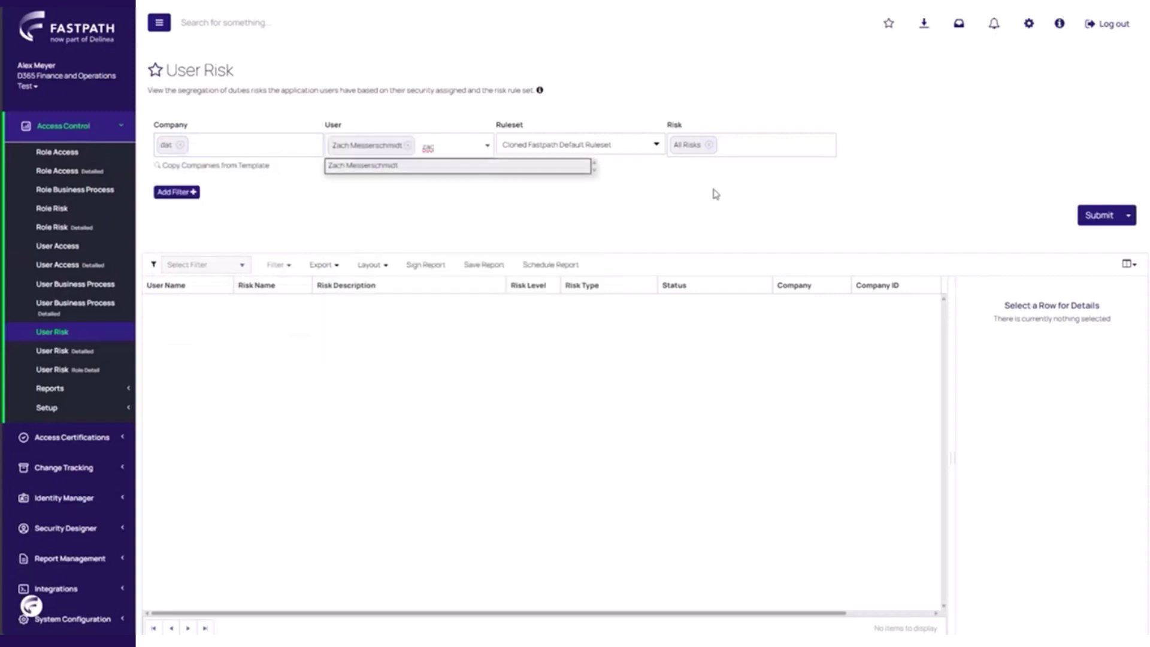
click(1083, 220)
- Filter Risk Type to 'sensitive' and view the Critical User Access Admin risk details
click(592, 305)
text(sensitive)
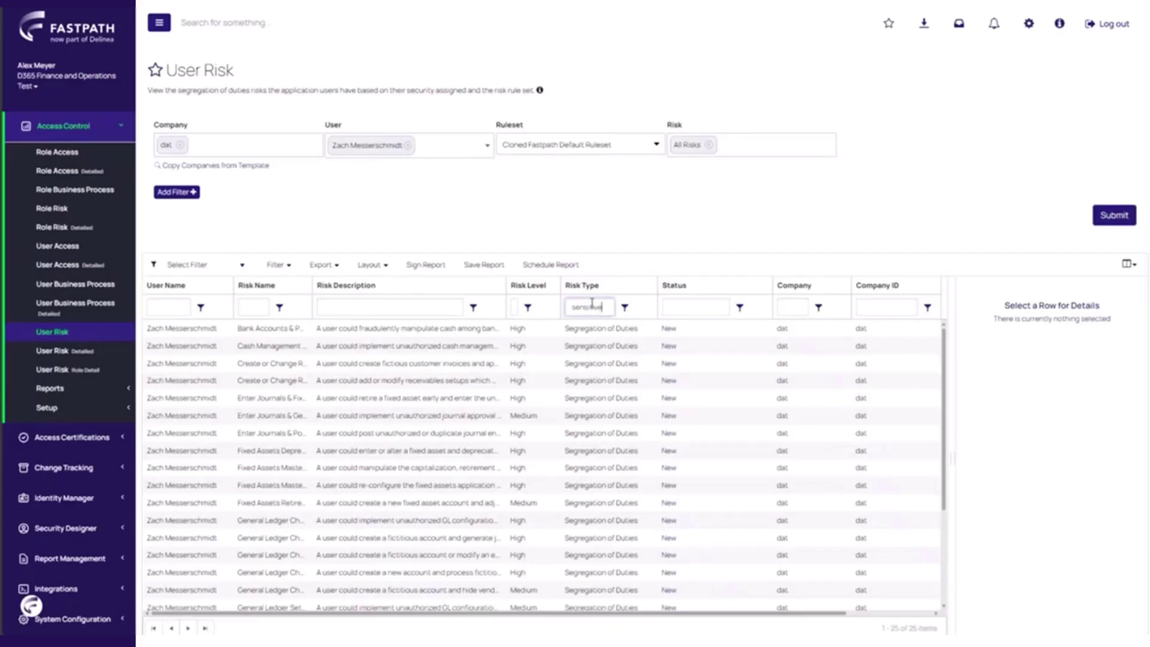
key(Return)
click(529, 329)
drag(953, 363, 395, 362)
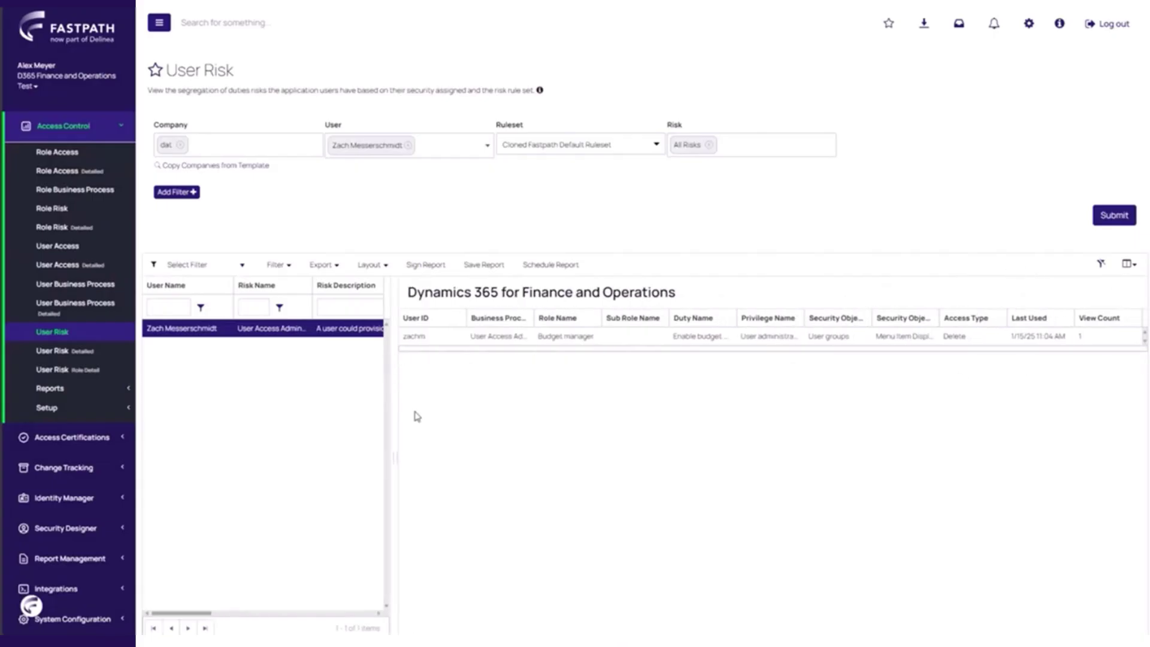
- Open the User Usage Telemetry Data report, then the User Roles Telemetry Data report
click(95, 388)
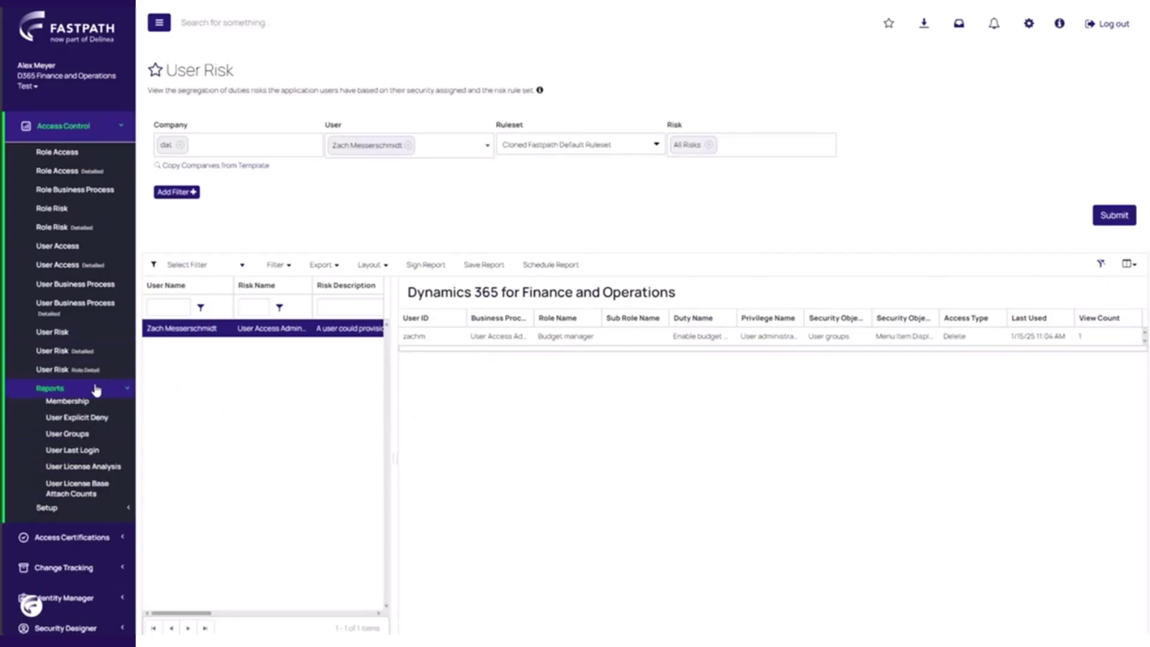
scroll(90, 446, down, 3)
scroll(90, 447, down, 5)
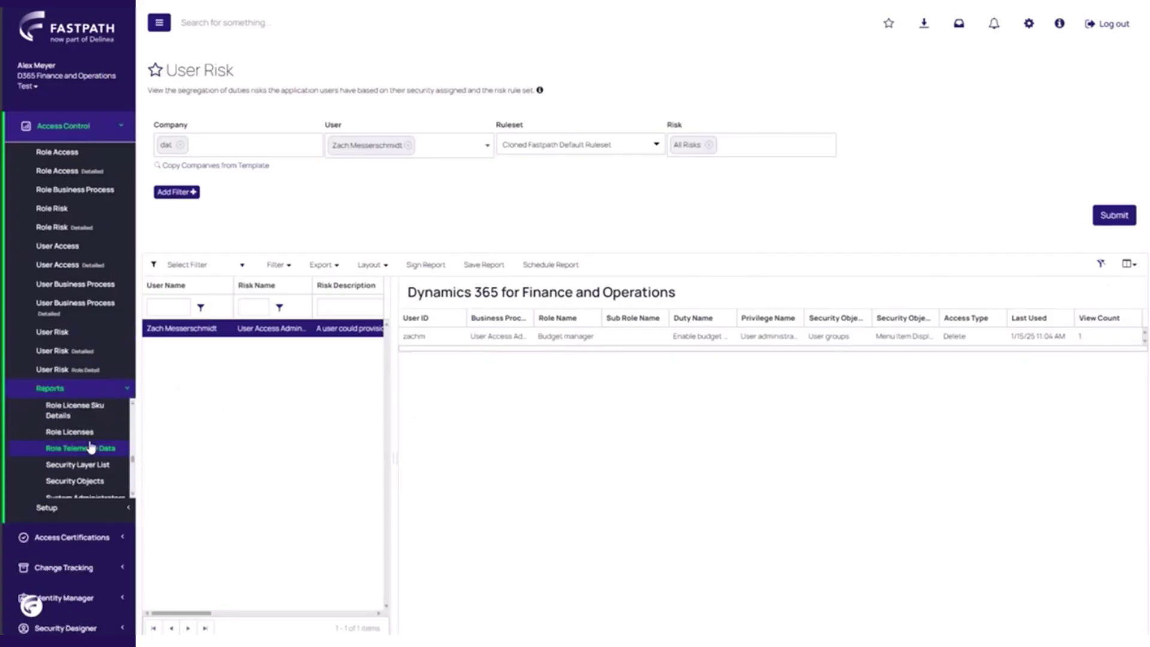
scroll(90, 446, down, 2)
click(71, 430)
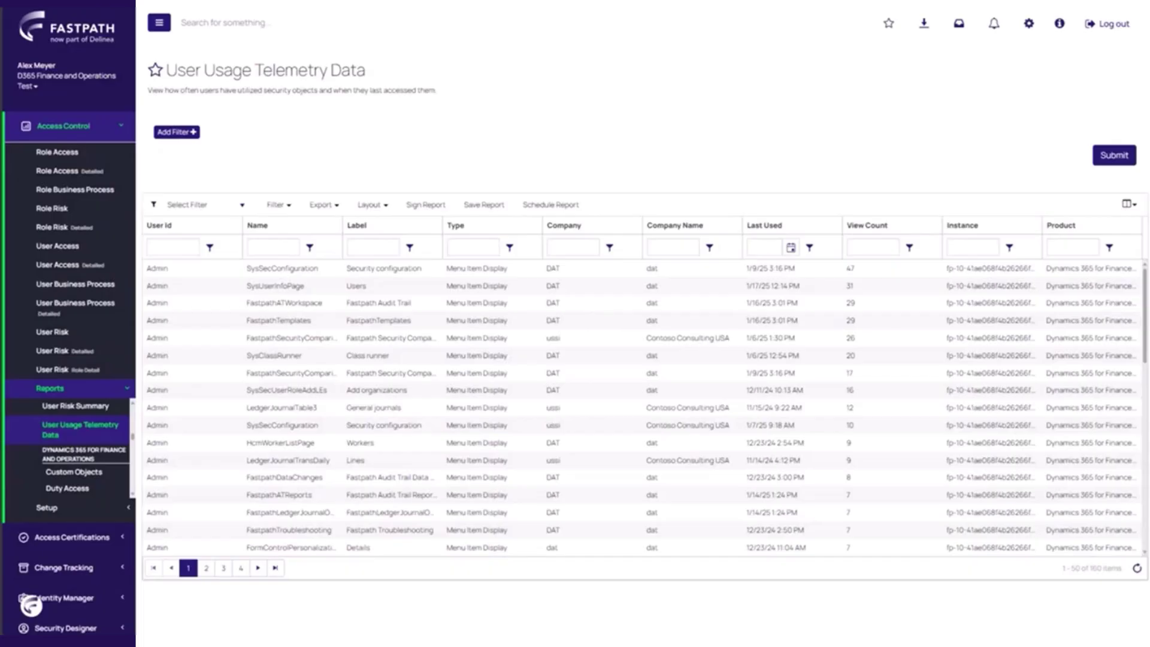
scroll(87, 456, down, 5)
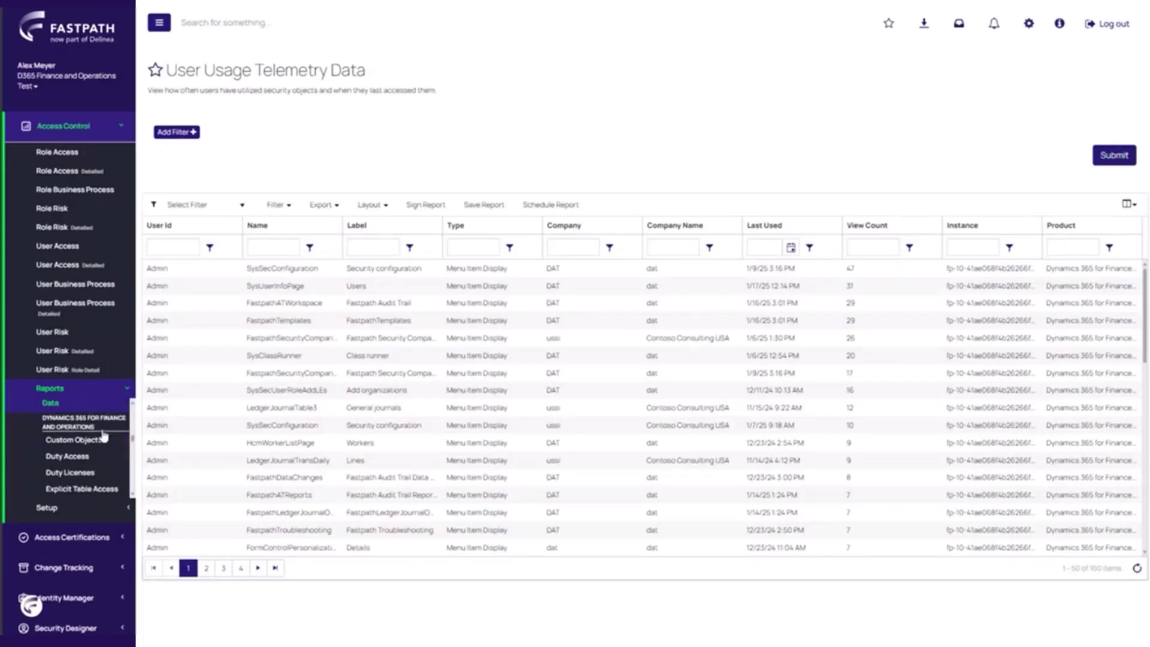
click(86, 457)
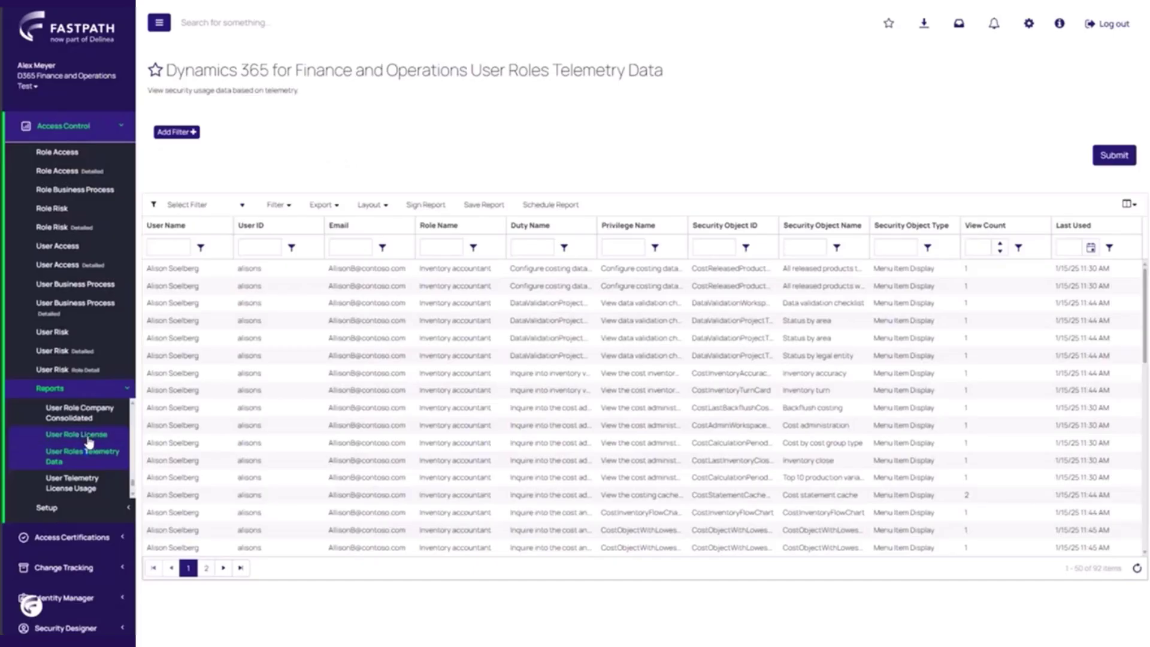
- View the User Telemetry License Usage report, then its License Usage Details report
click(84, 485)
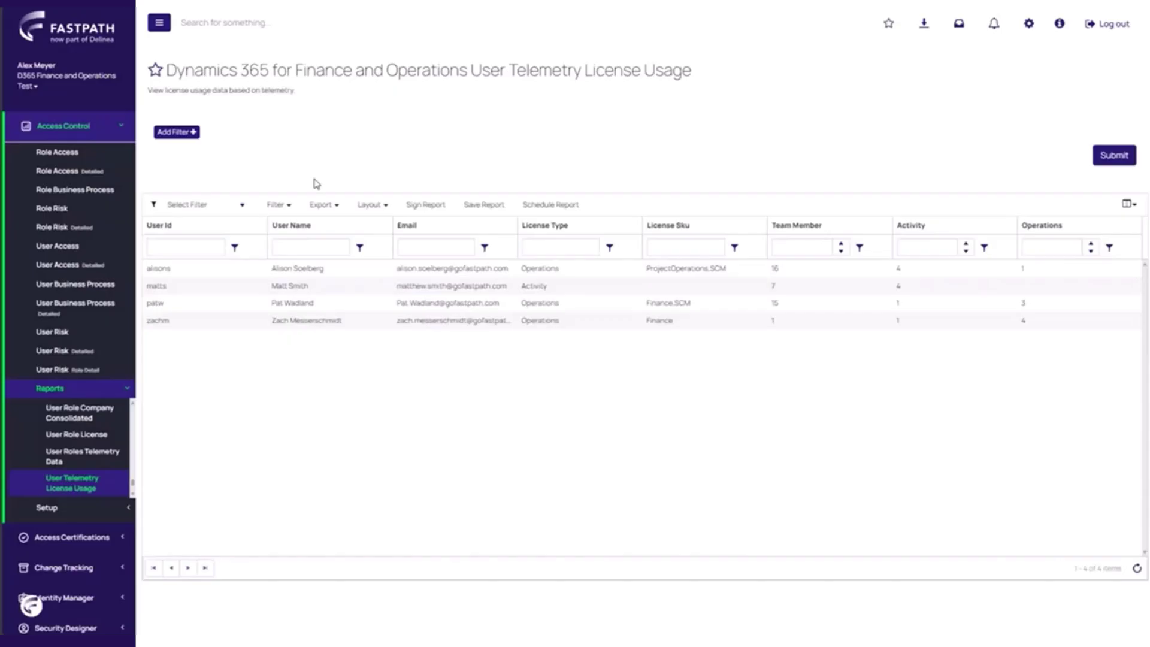
scroll(90, 474, down, 2)
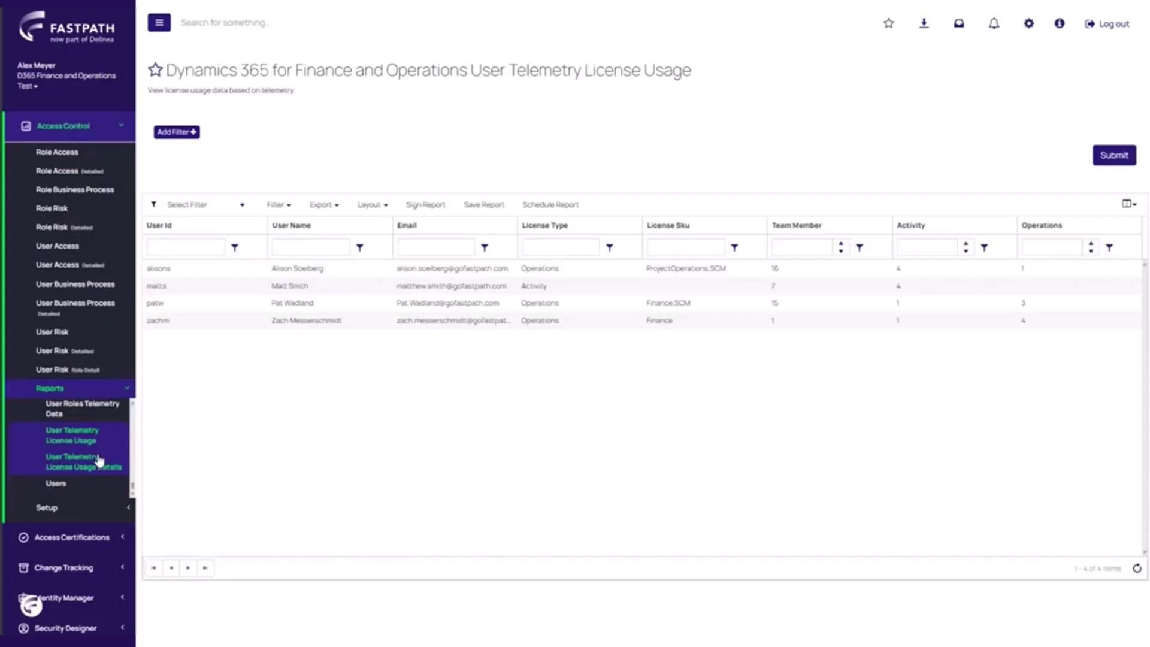
click(90, 477)
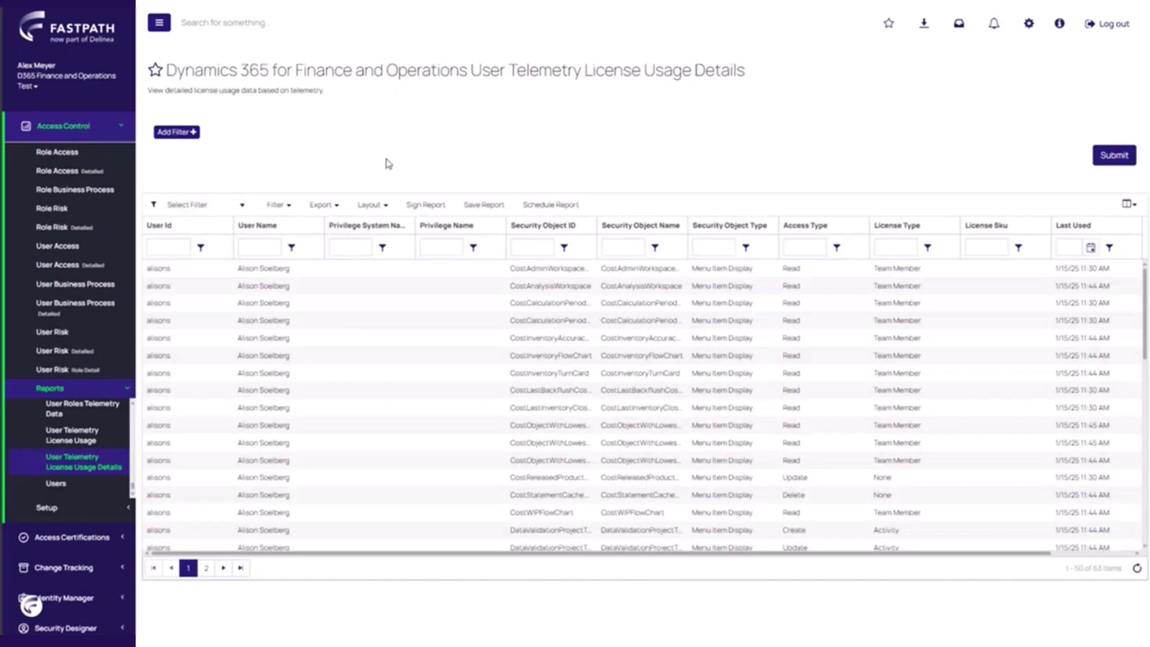
scroll(81, 431, up, 3)
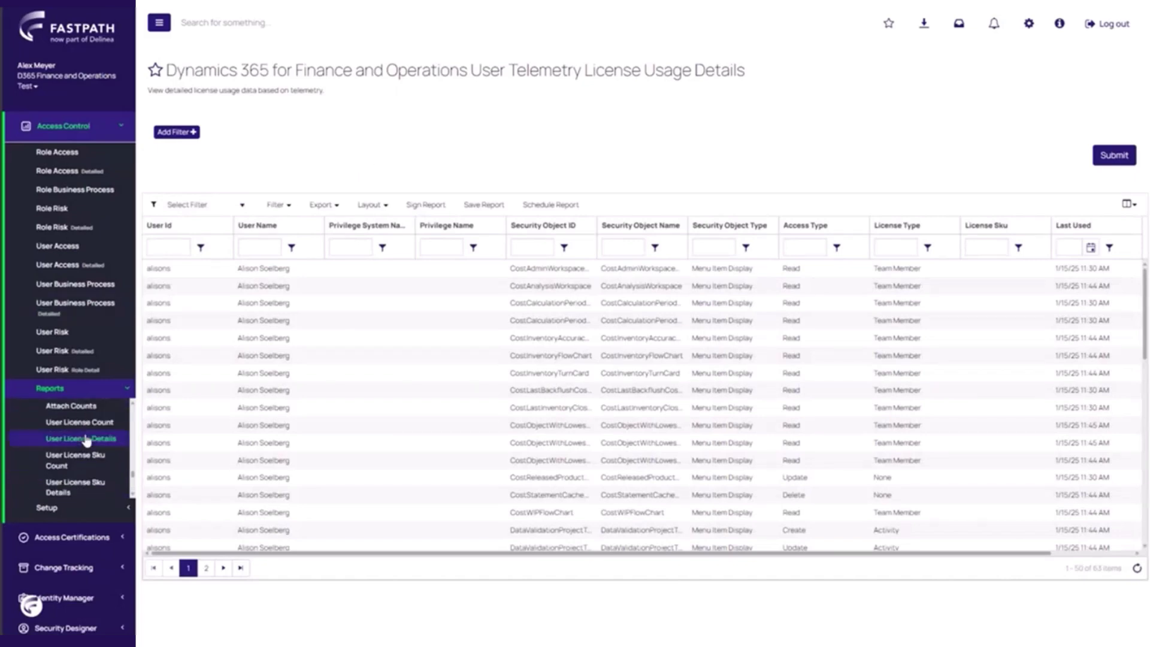
click(103, 444)
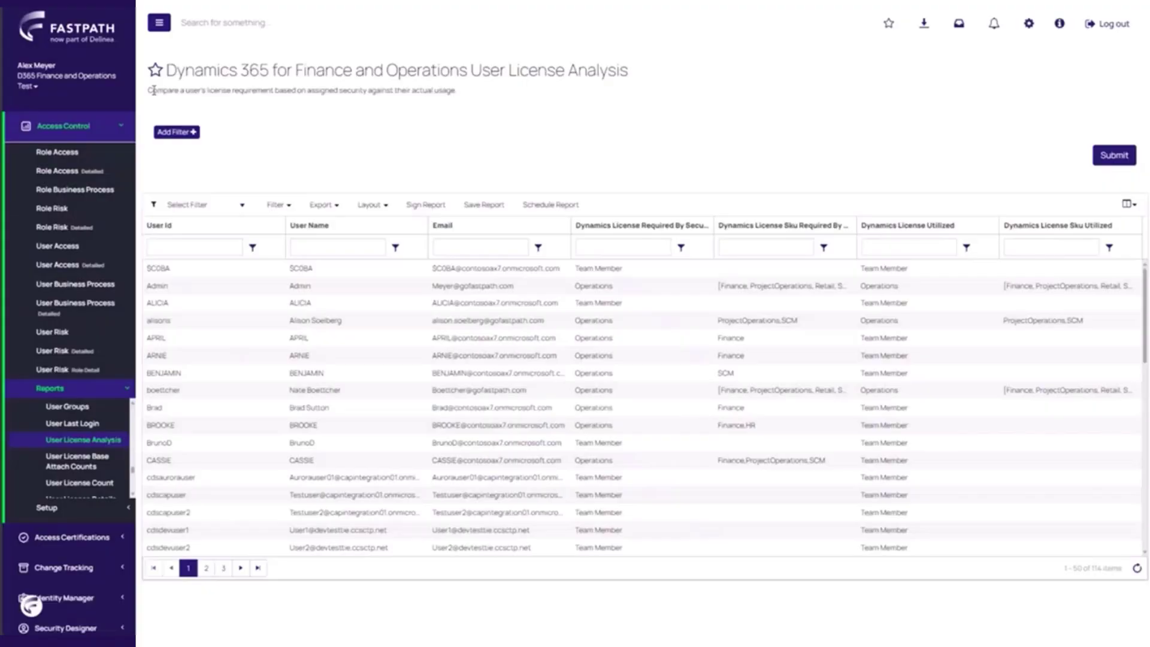
- Return to the Fastpath home dashboard via the FASTPATH logo
click(74, 46)
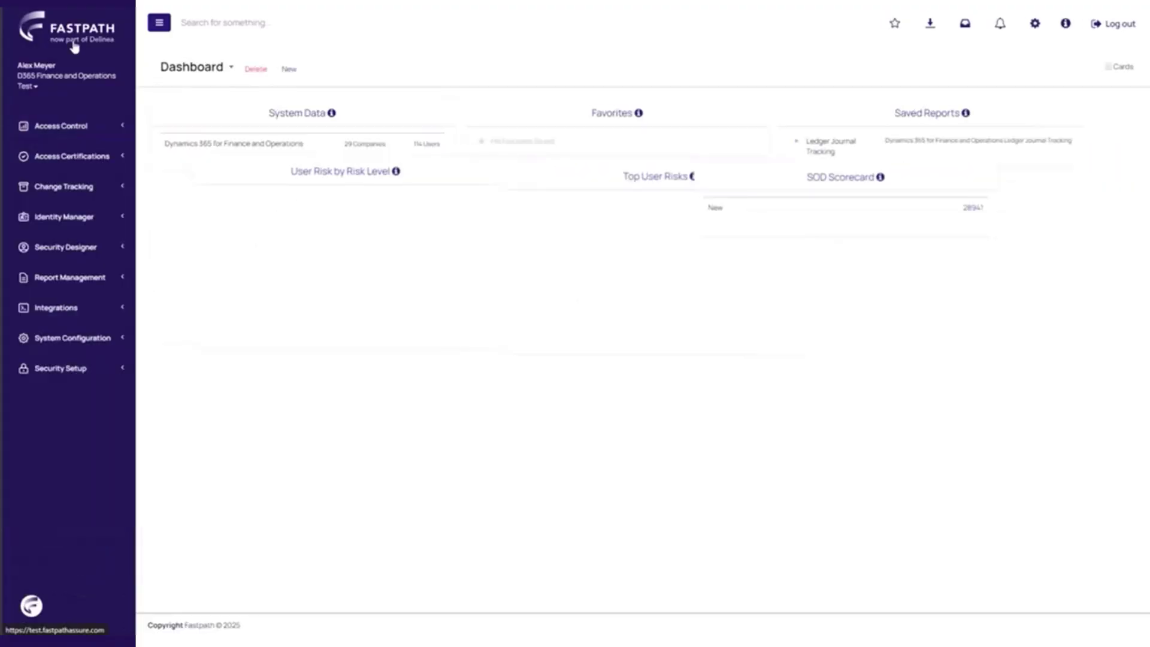